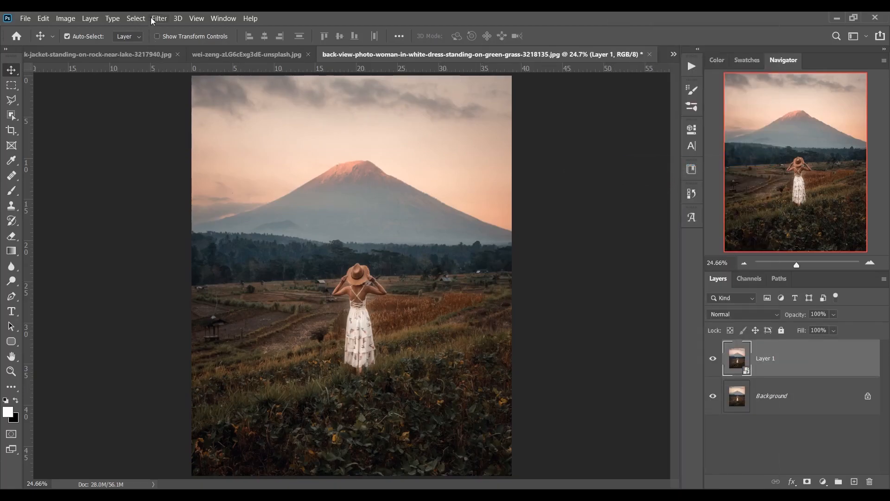
- Open the Filter menu for the volcano photo's smart-object layer
click(159, 18)
- Apply Camera Raw Filter with Temperature +24, Tint +1 and Contrast -40
click(194, 83)
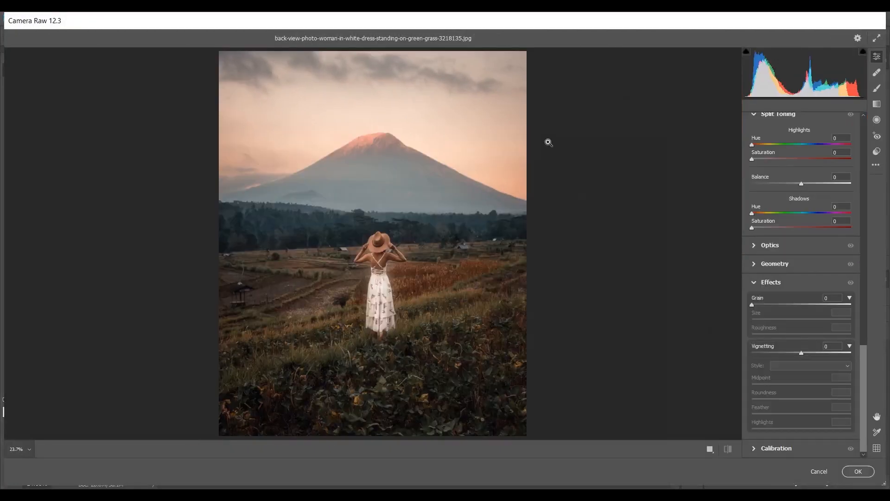
drag(862, 369, 865, 135)
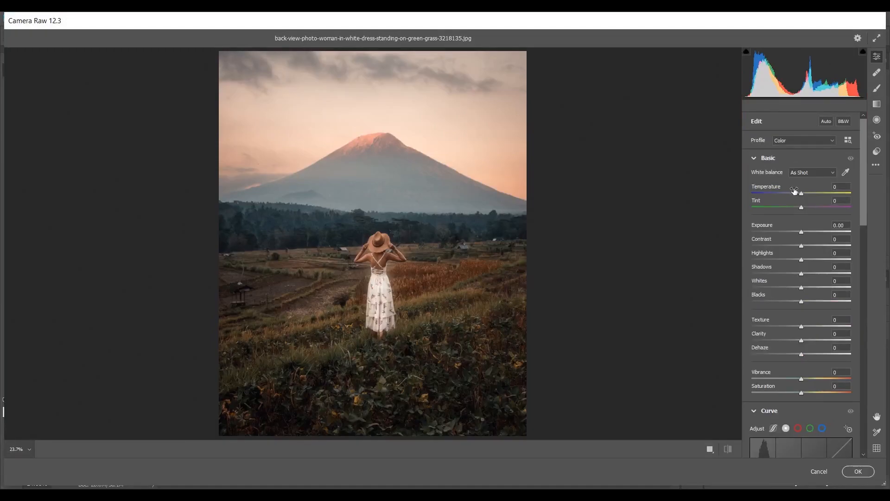
drag(802, 192, 815, 194)
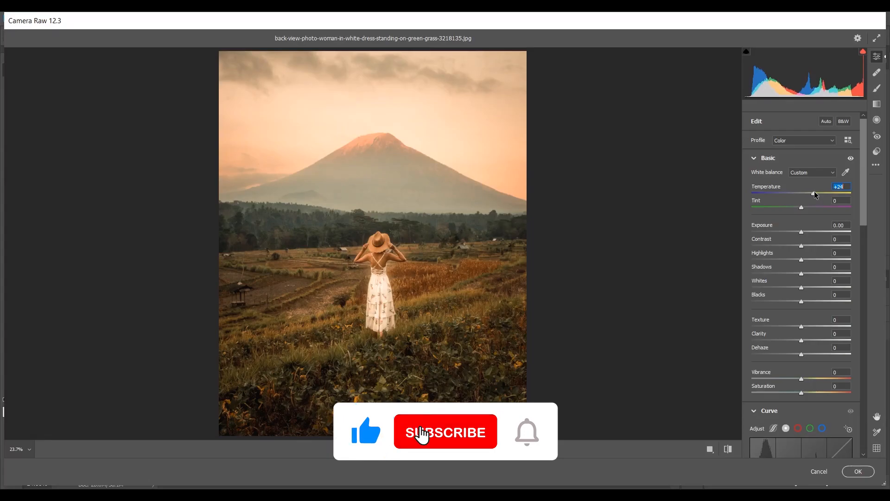
click(801, 207)
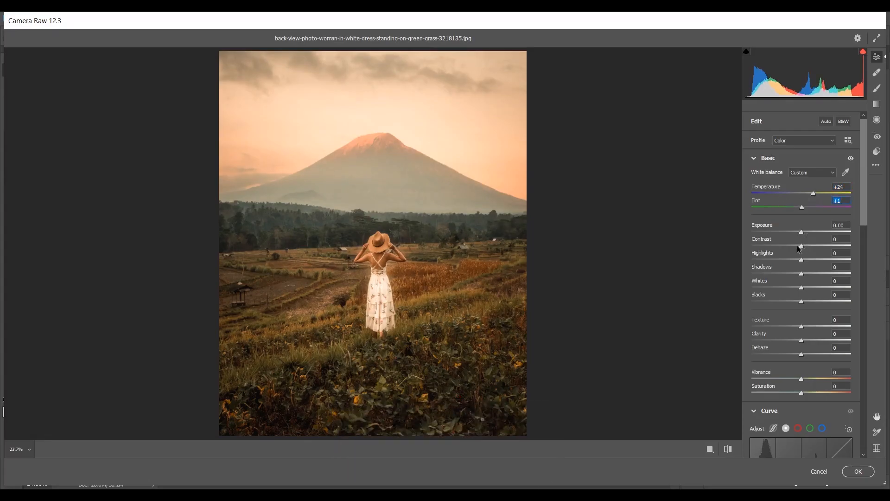
drag(796, 247, 783, 246)
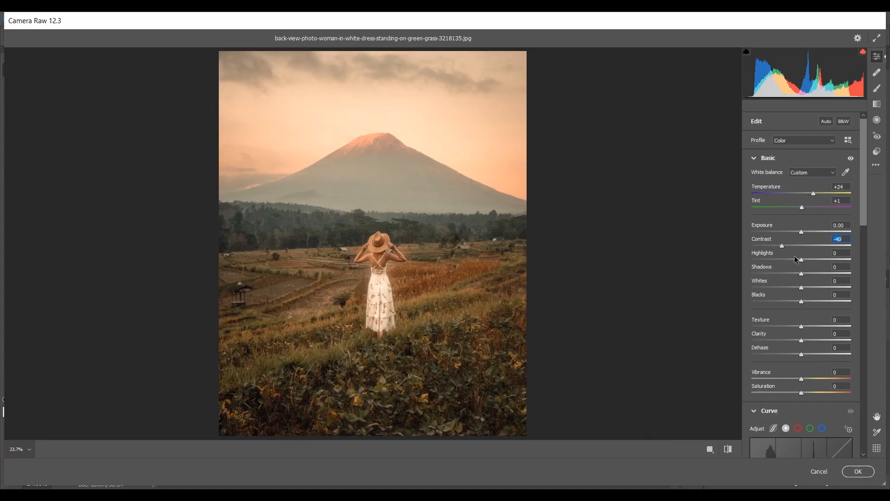
- Set Highlights -42, Shadows +36, Whites +48, Blacks -13, Clarity +40, Dehaze +17, Saturation +9, then view before/after
drag(786, 260, 818, 275)
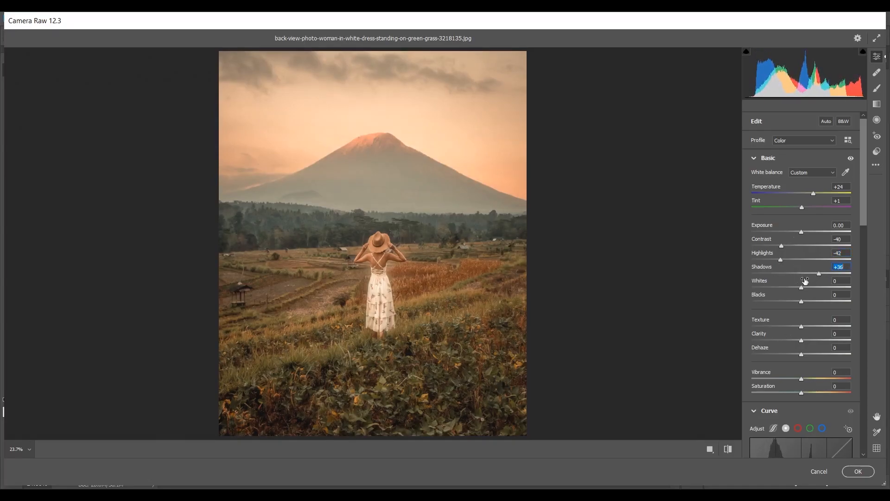
drag(802, 287, 828, 285)
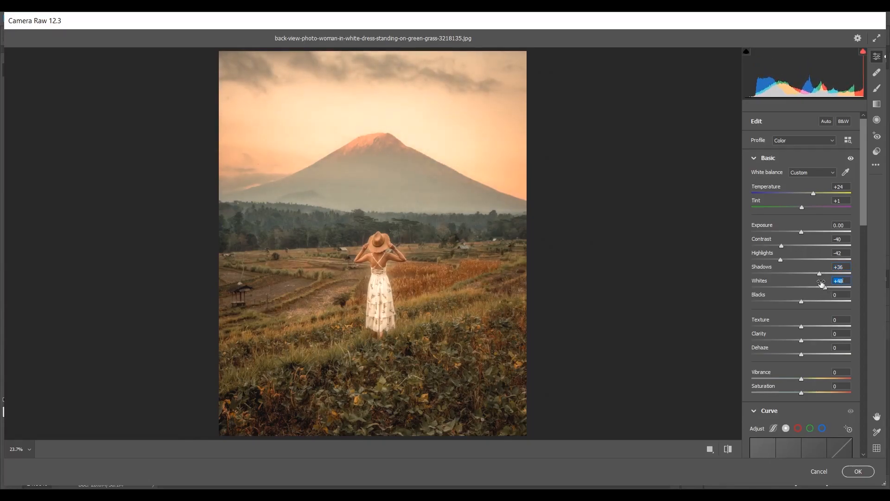
drag(800, 300, 795, 302)
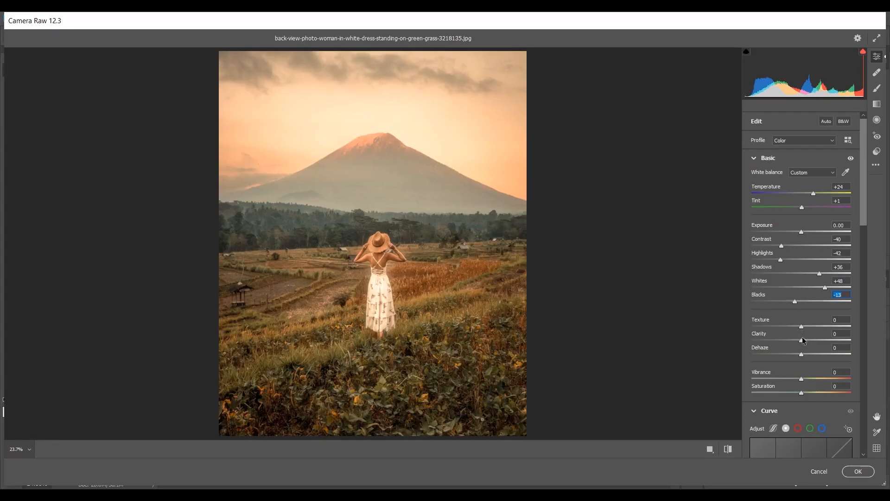
drag(803, 342, 824, 338)
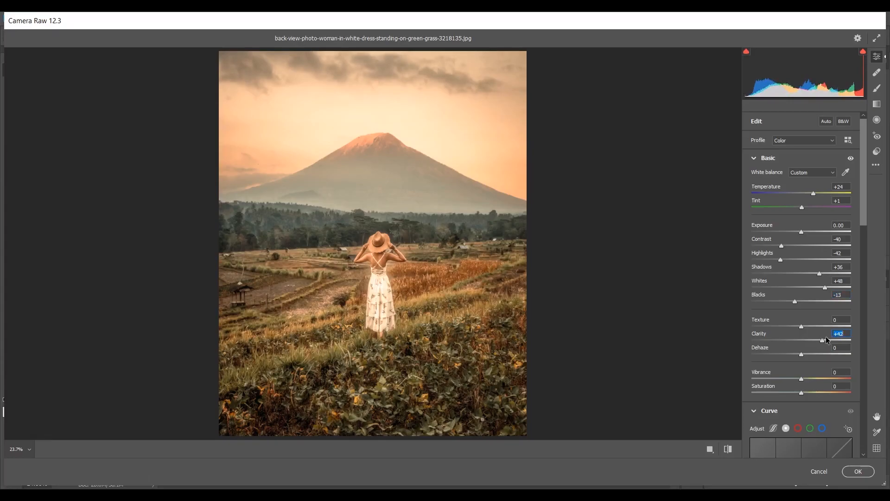
drag(804, 355, 811, 356)
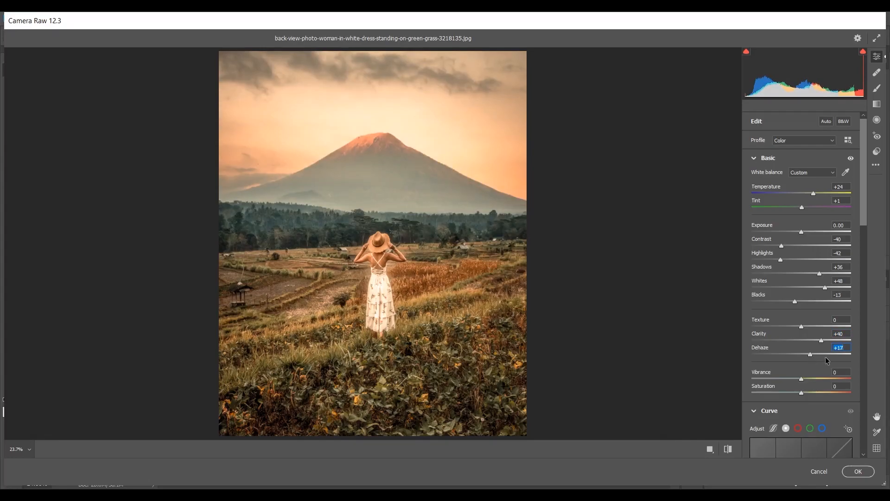
drag(802, 390, 805, 390)
key(q)
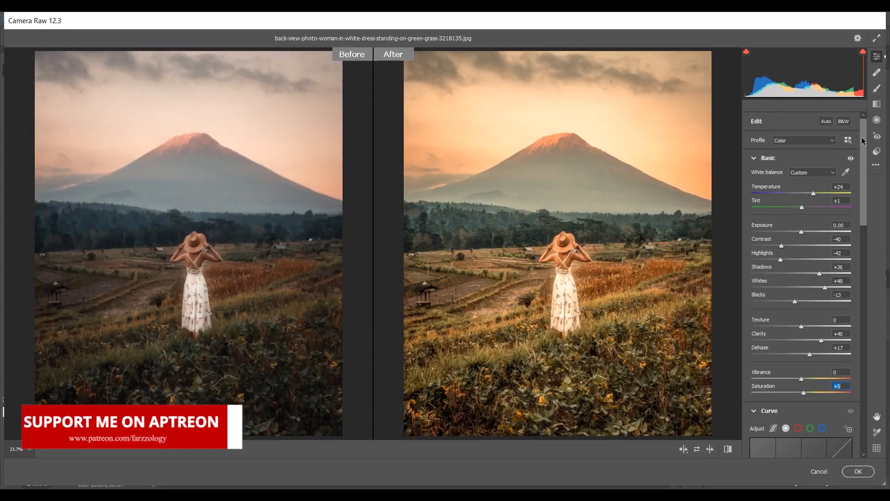
- Raise the point curve's black point to output 26 for faded, matte shadows
scroll(866, 203, down, 4)
scroll(866, 204, down, 1)
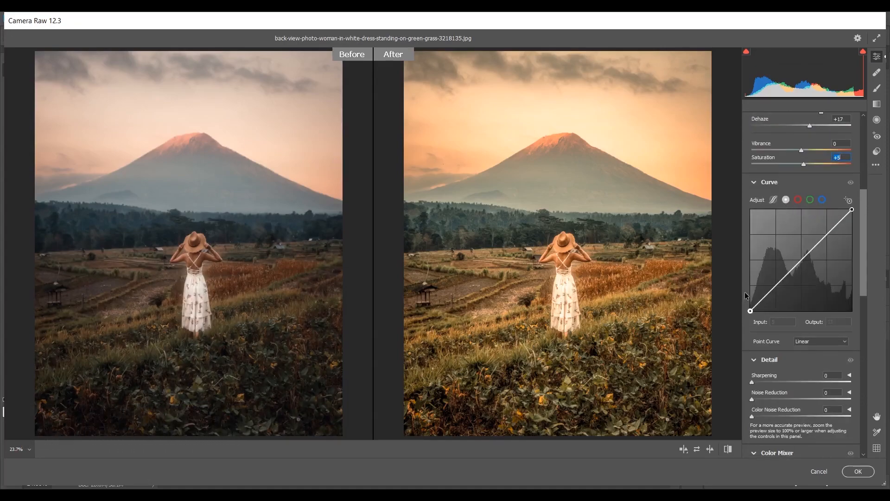
drag(751, 309, 778, 287)
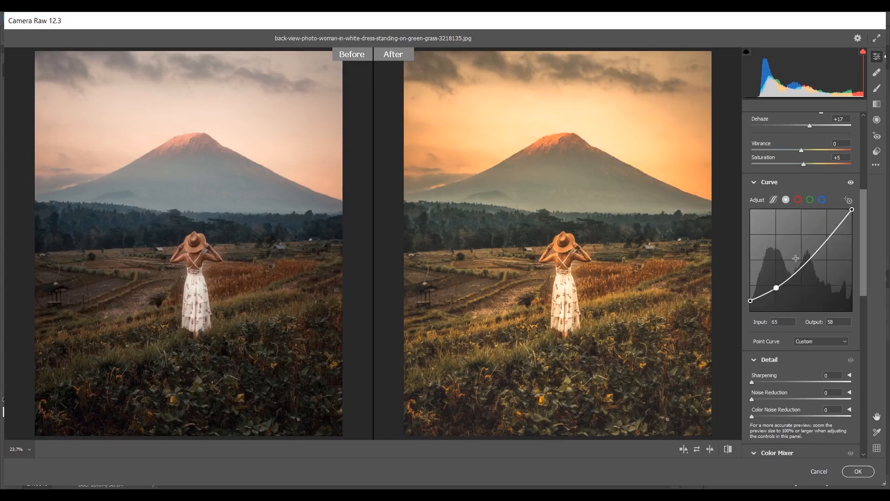
- Pull the red curve down to 56/50 in the shadows and lift a midtone point to 123/128
click(798, 200)
drag(776, 304, 773, 291)
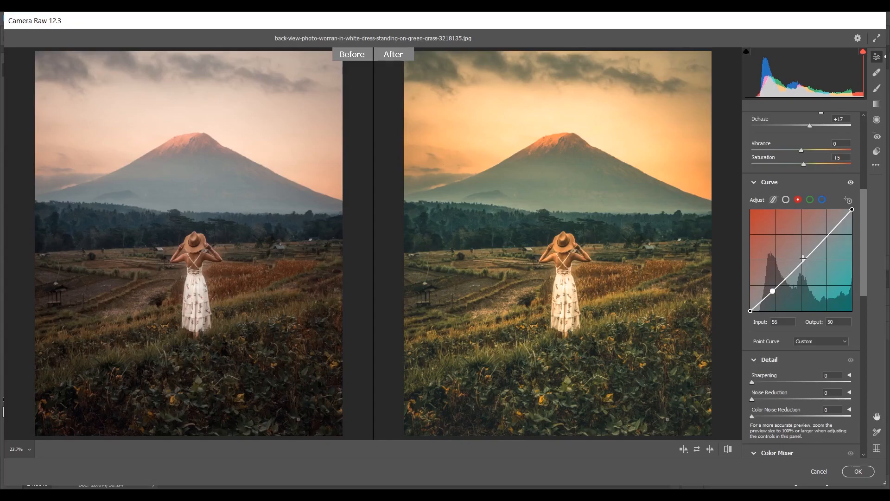
drag(799, 263, 800, 265)
key(Up)
key(Up)
key(Up)
key(Up)
key(Up)
key(Up)
key(Up)
key(Up)
key(Up)
key(Up)
key(Up)
key(Up)
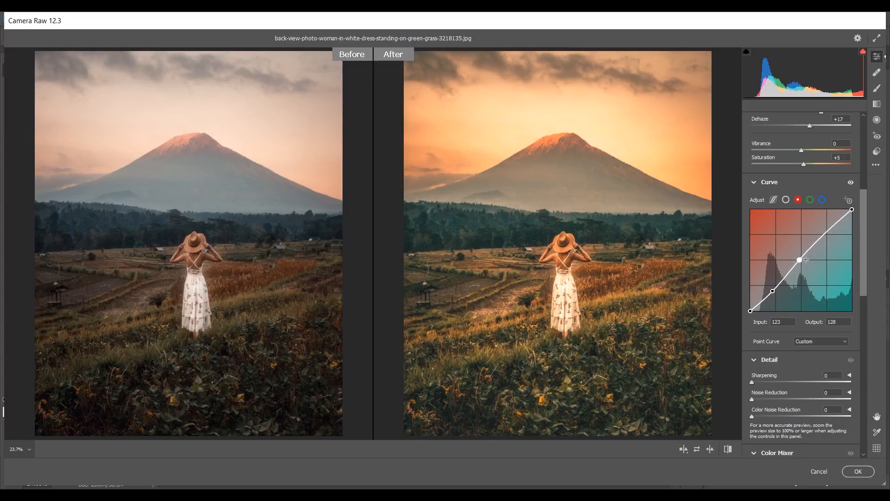
- Dip the green channel curve slightly in the shadows
click(811, 201)
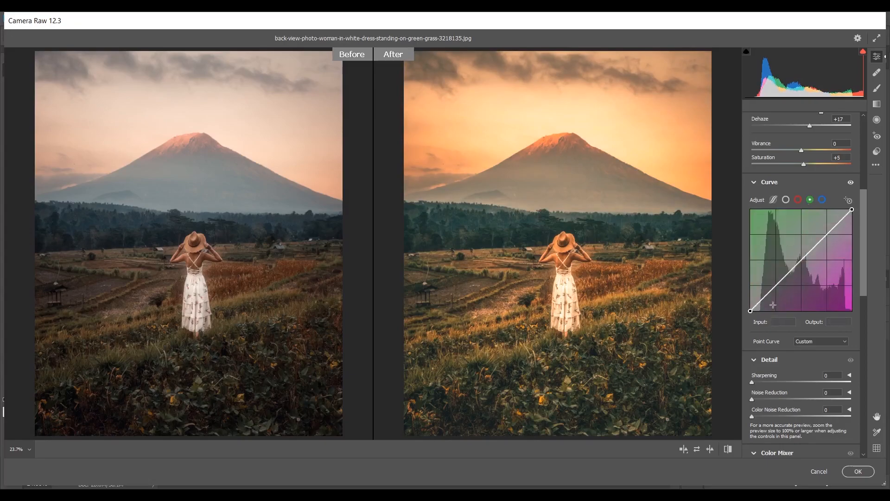
click(772, 289)
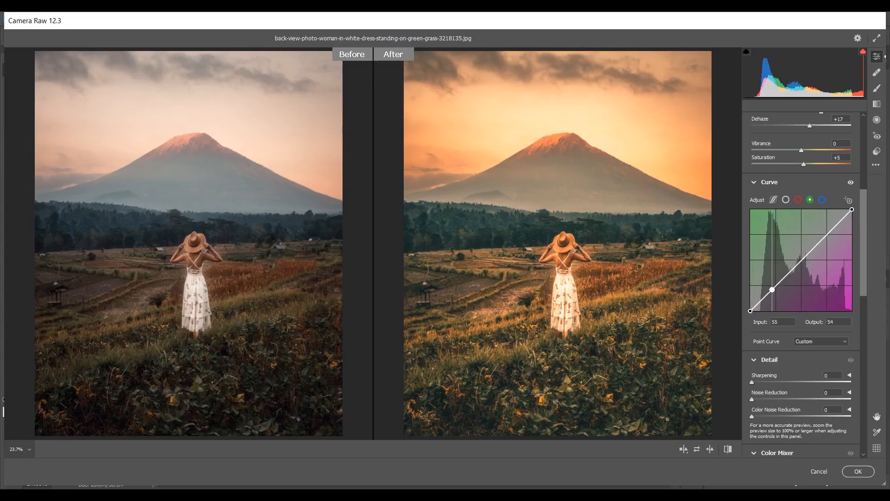
key(Down)
key(Down)
key(Down)
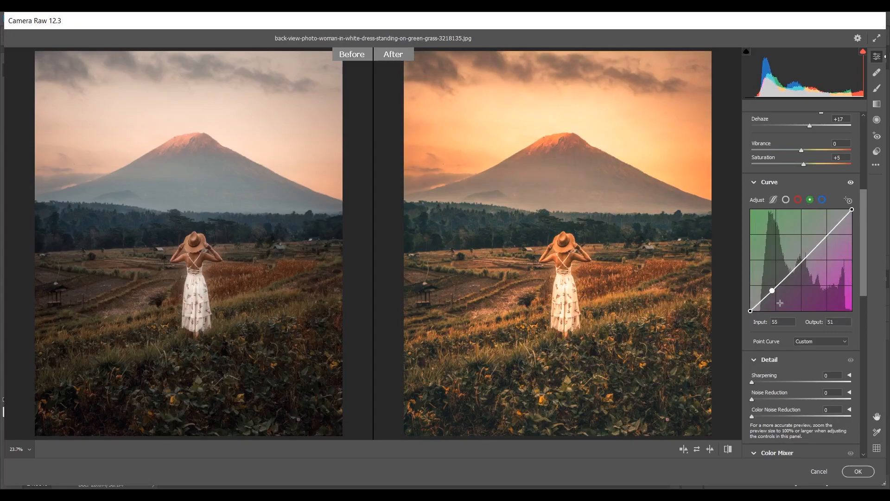
- Add a blue-curve shadow point and lower its midtones to 127/123
click(822, 199)
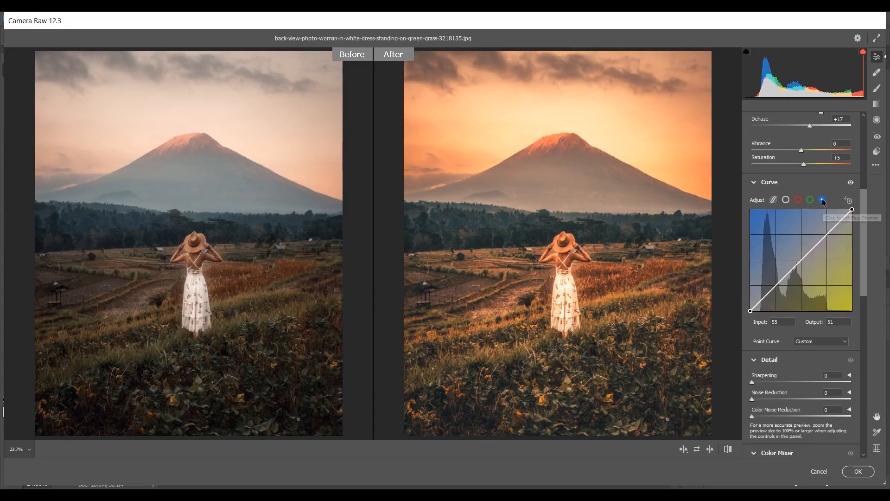
click(775, 288)
drag(775, 288, 777, 285)
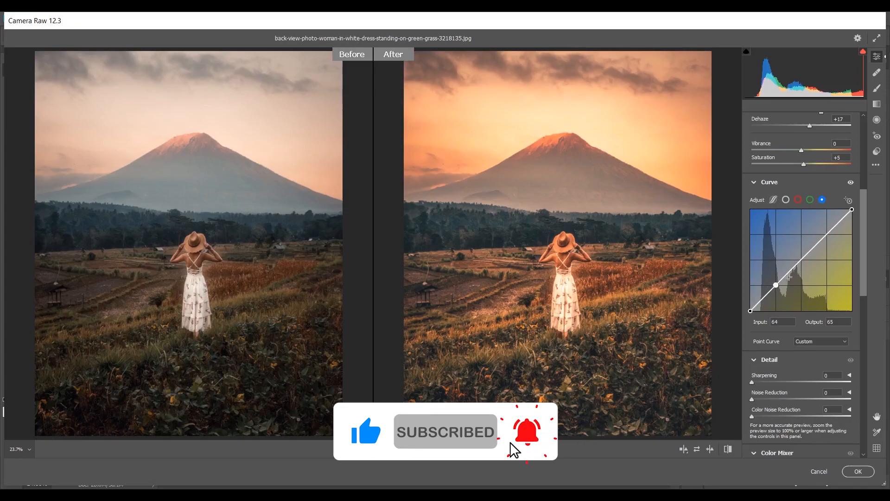
mouse_move(812, 249)
mouse_down()
mouse_move(797, 261)
mouse_move(801, 256)
mouse_up()
key(Down)
key(Down)
key(Down)
key(Down)
key(Down)
key(Down)
key(Down)
key(Down)
key(Down)
key(Down)
key(Down)
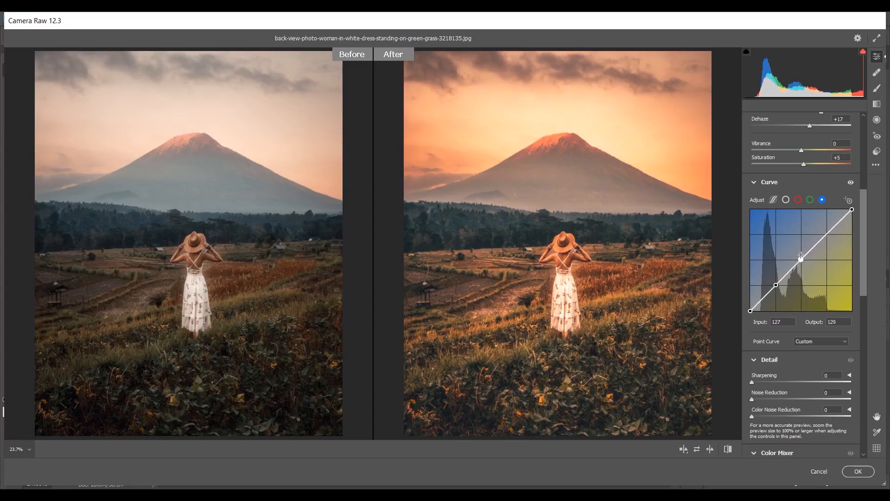
key(Down)
key(Down)
key(Down)
- Set Sharpening 25, Noise Reduction 15 and Color Noise Reduction 15 in Detail
scroll(861, 233, down, 5)
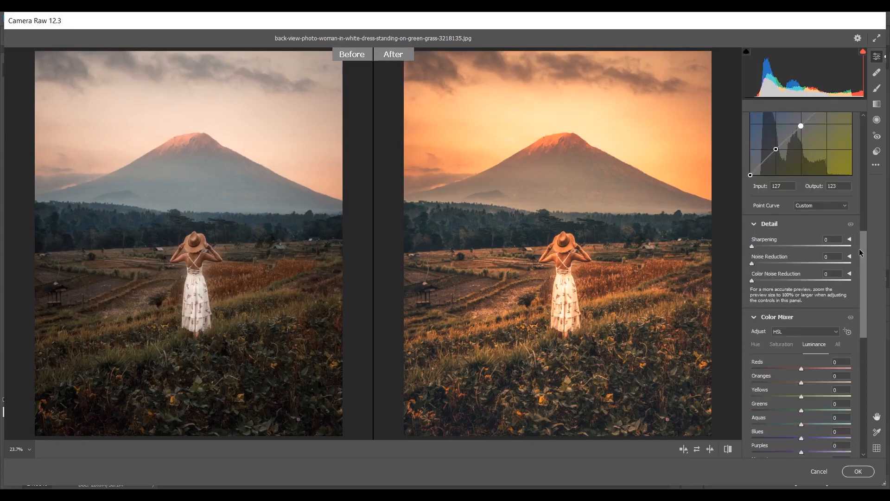
drag(753, 246, 766, 280)
scroll(864, 245, down, 3)
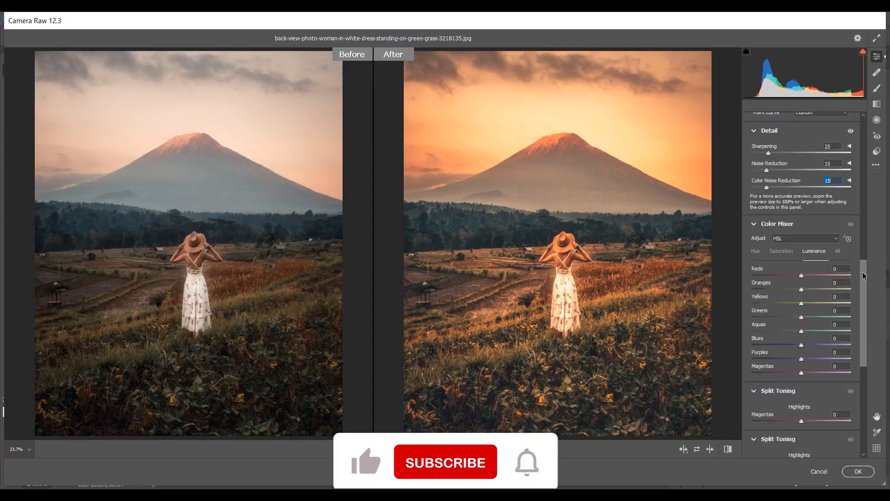
click(757, 240)
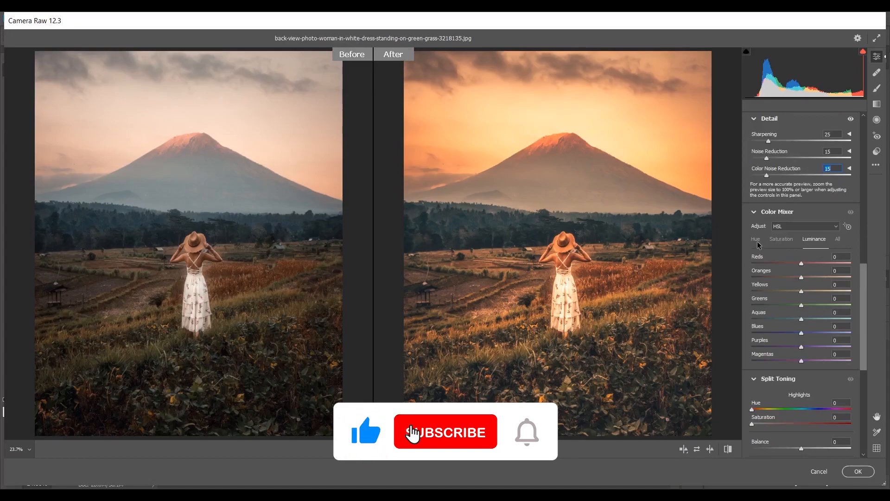
- Shift the Reds hue toward orange and adjust the Aquas and Purples hues
mouse_move(801, 264)
mouse_down()
mouse_move(819, 264)
mouse_move(795, 278)
mouse_up()
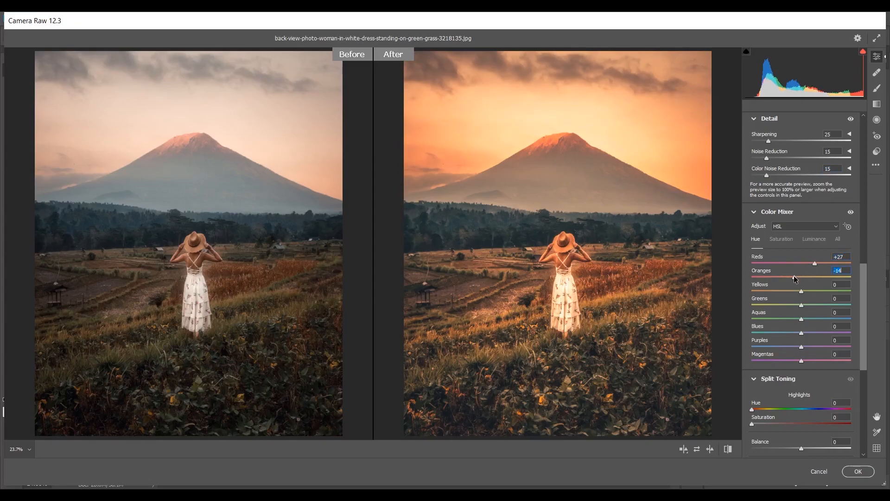
drag(802, 319, 809, 320)
drag(825, 318, 781, 333)
click(794, 347)
drag(789, 347, 781, 347)
- Desaturate Yellows to -95, Aquas to -100 and Blues to -58, keeping Reds rich
click(788, 241)
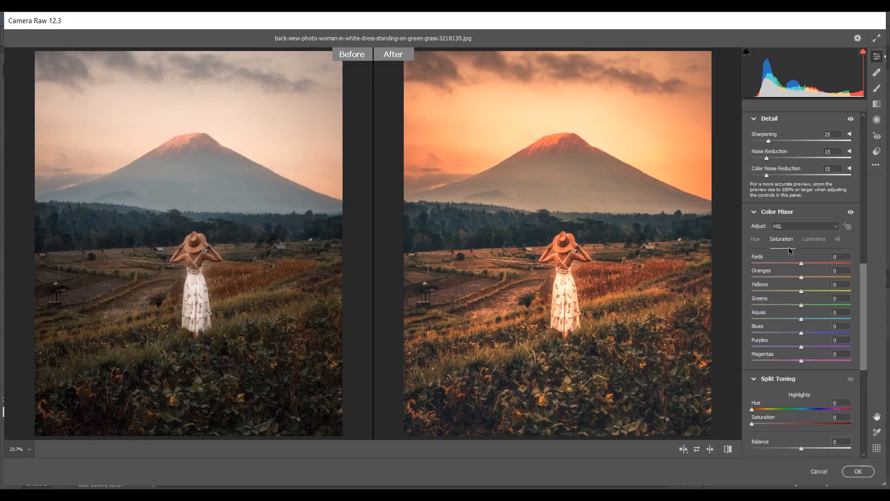
drag(801, 263, 758, 291)
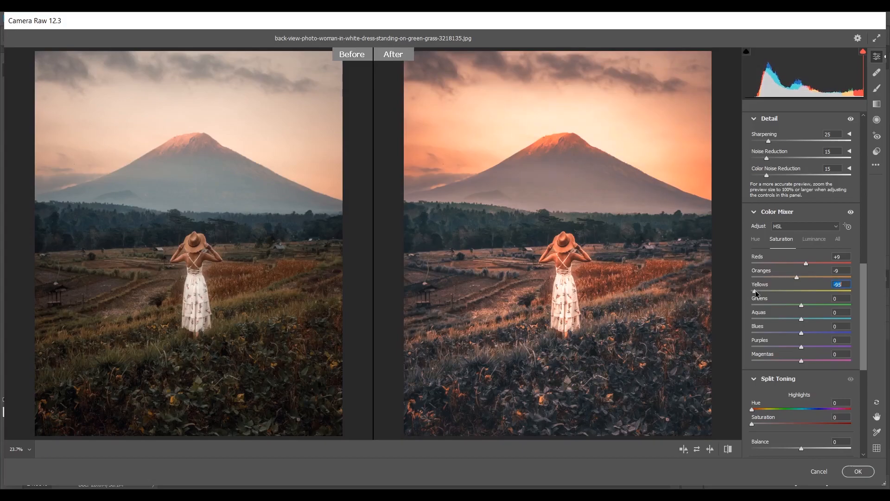
drag(756, 291, 773, 305)
drag(802, 319, 737, 321)
drag(791, 334, 764, 361)
- Raise luminance of Reds +22, Oranges +42, Yellows +16 and Blues +2
click(821, 242)
drag(802, 263, 810, 266)
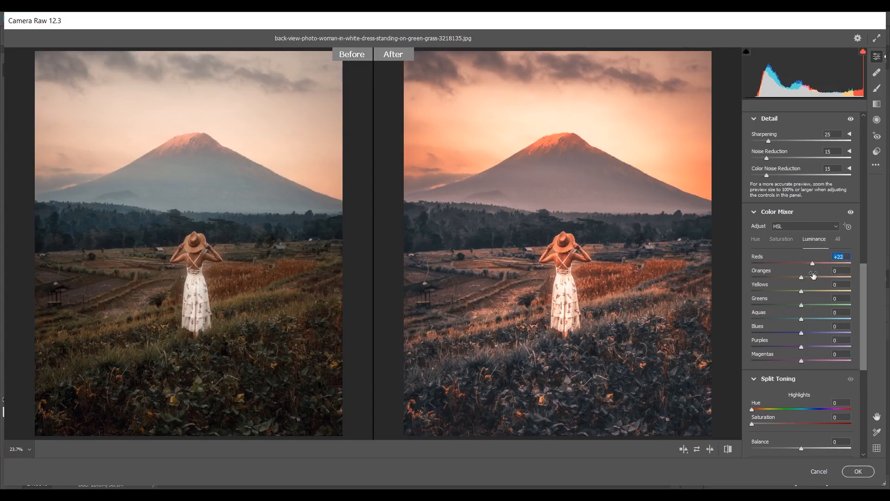
drag(814, 277, 819, 277)
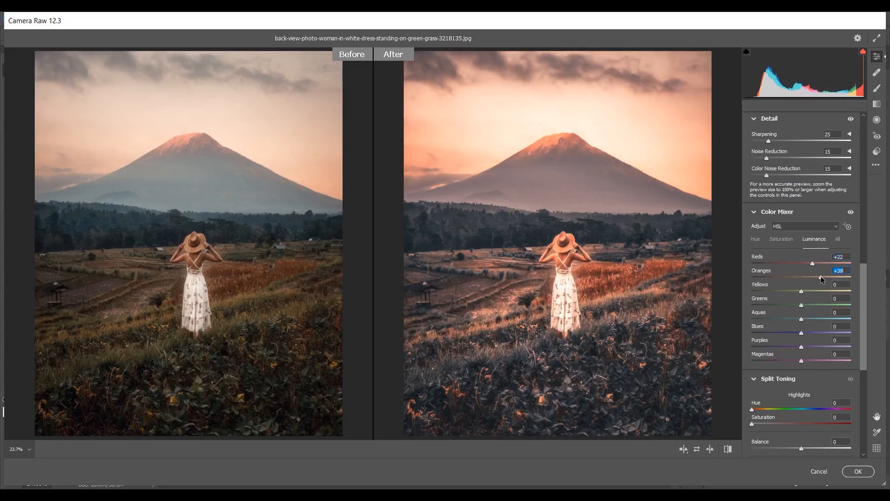
drag(801, 291, 810, 293)
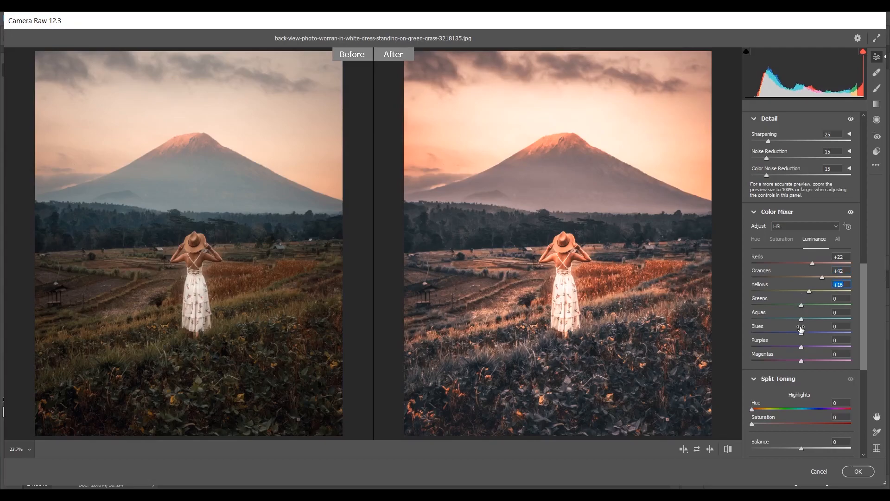
drag(802, 333, 805, 333)
scroll(827, 275, down, 2)
scroll(827, 275, down, 3)
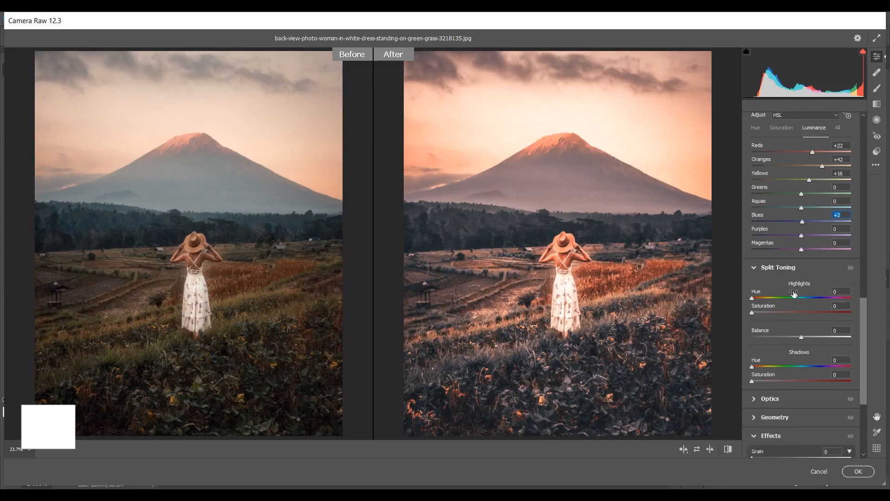
- Tint the split-toning highlights orange with Hue 35, Saturation 12
click(762, 298)
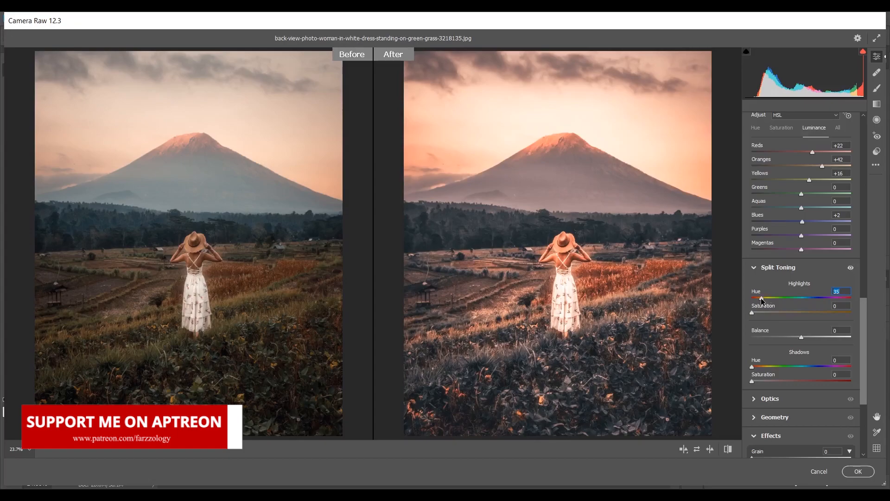
click(760, 312)
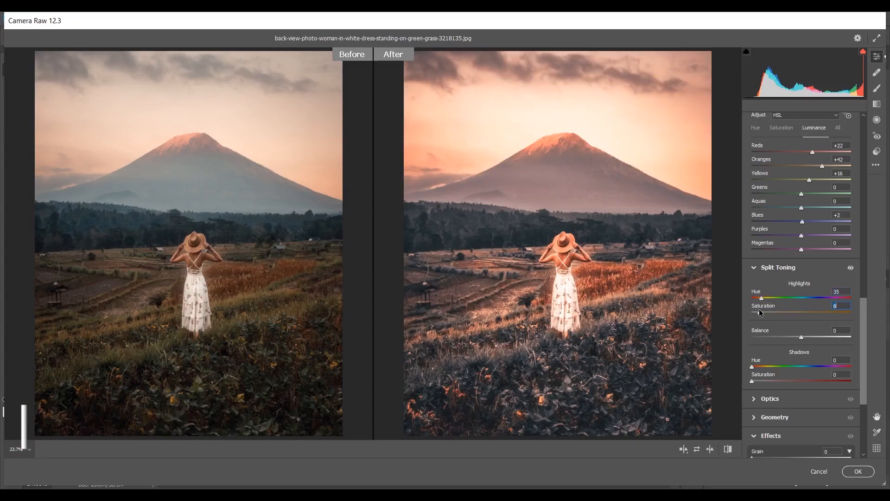
key(Up)
key(Up)
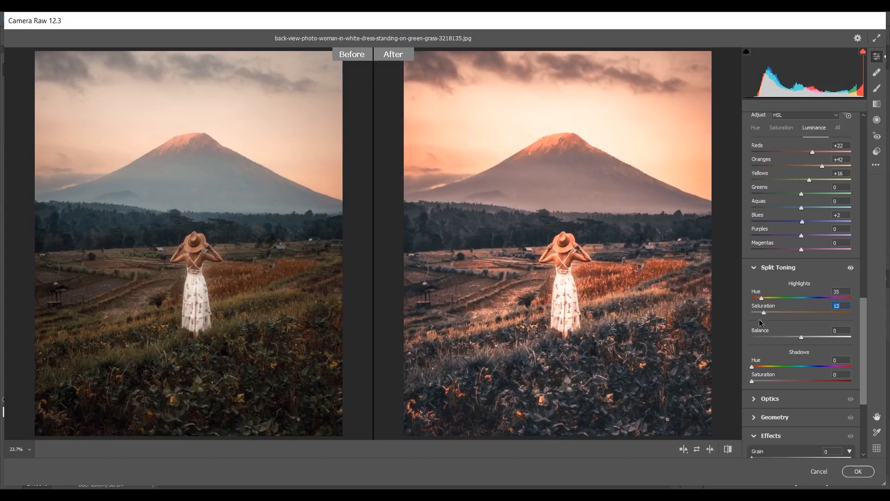
- Tint the shadows blue with Hue 215, Saturation 23
click(760, 367)
drag(760, 368, 817, 368)
drag(812, 367, 776, 381)
click(765, 380)
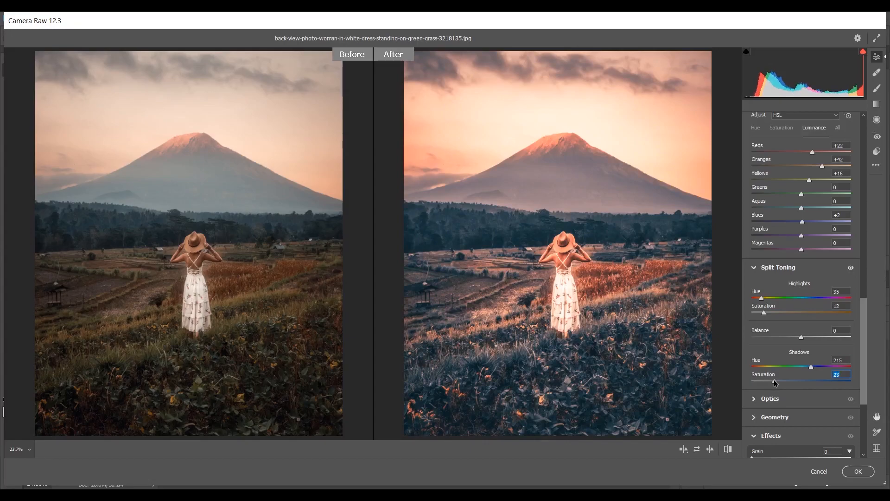
- Add a soft dark Highlight Priority vignette: amount -20, midpoint 5, feather 92
scroll(776, 383, down, 3)
scroll(775, 383, down, 2)
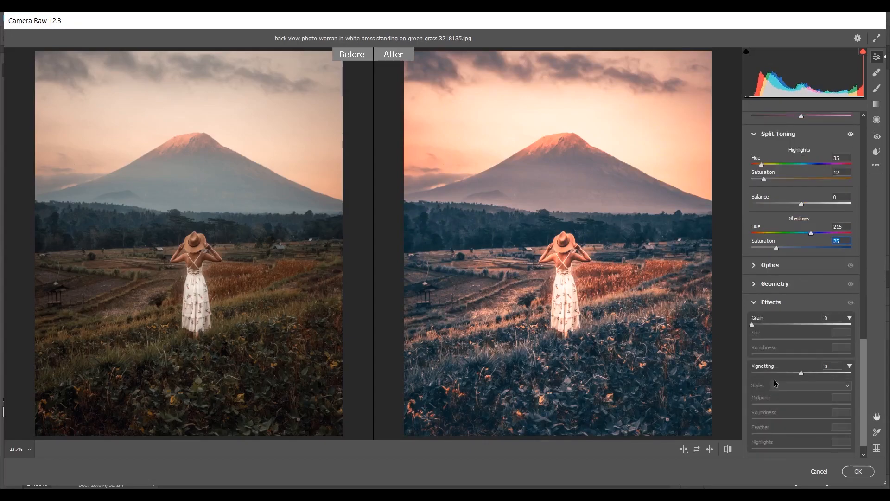
click(791, 373)
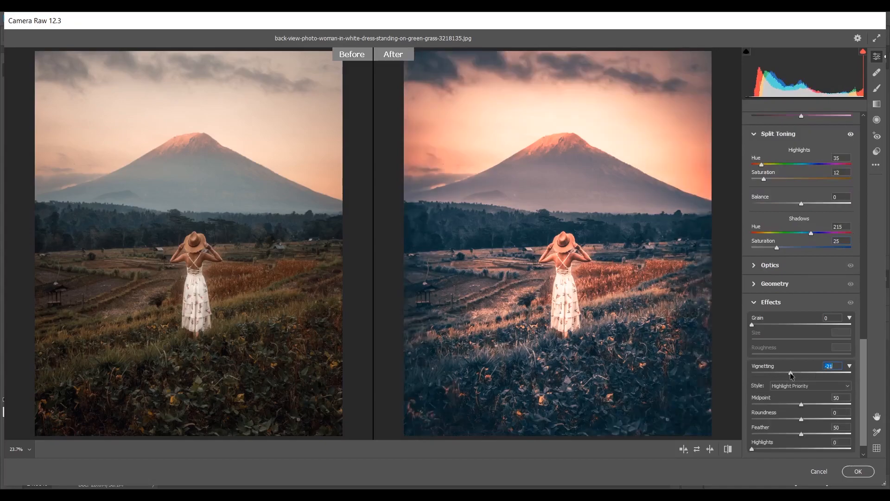
click(768, 405)
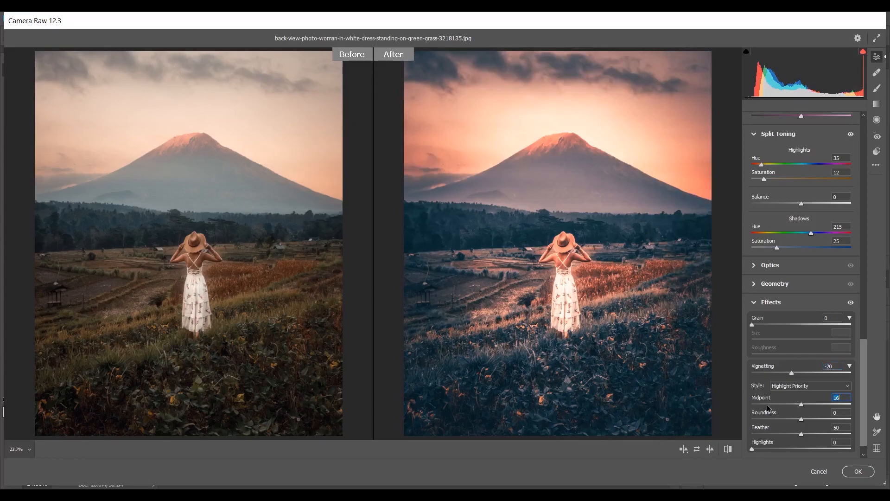
click(759, 405)
scroll(760, 408, down, 1)
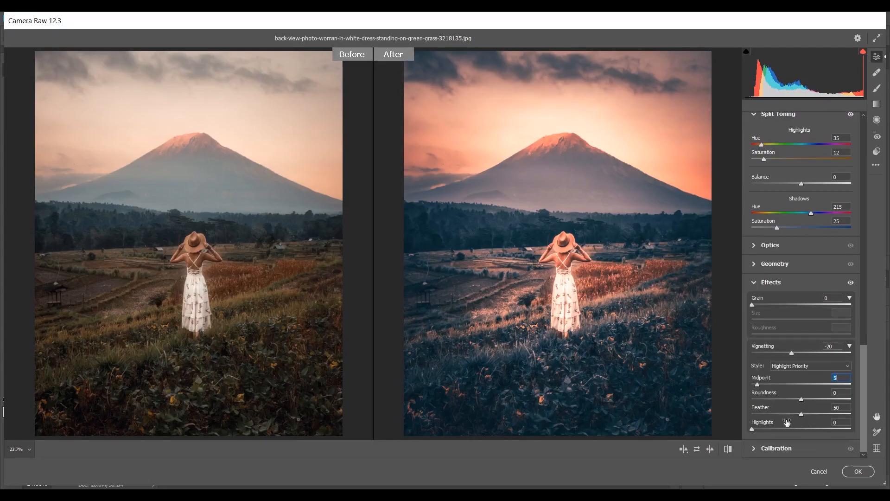
click(843, 413)
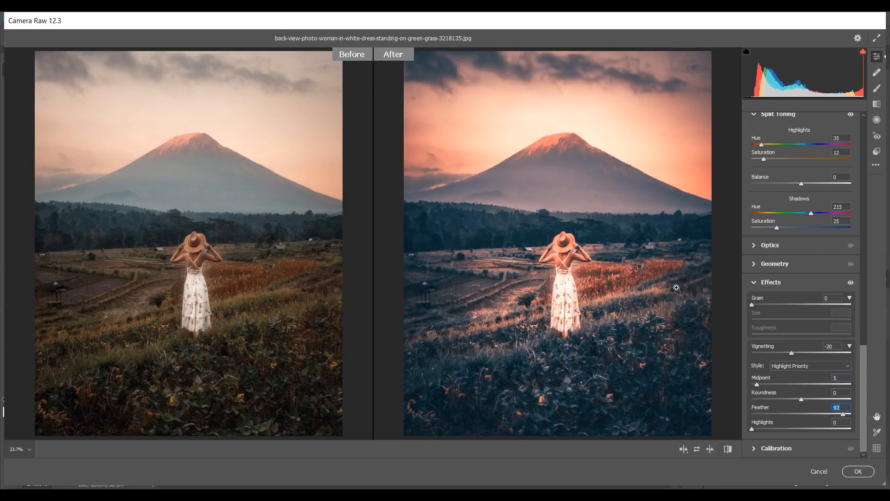
- Zoom in to inspect the graded volcano photo, then apply the Camera Raw Filter
scroll(597, 253, up, 3)
scroll(601, 251, down, 2)
scroll(601, 251, down, 1)
drag(579, 226, 624, 257)
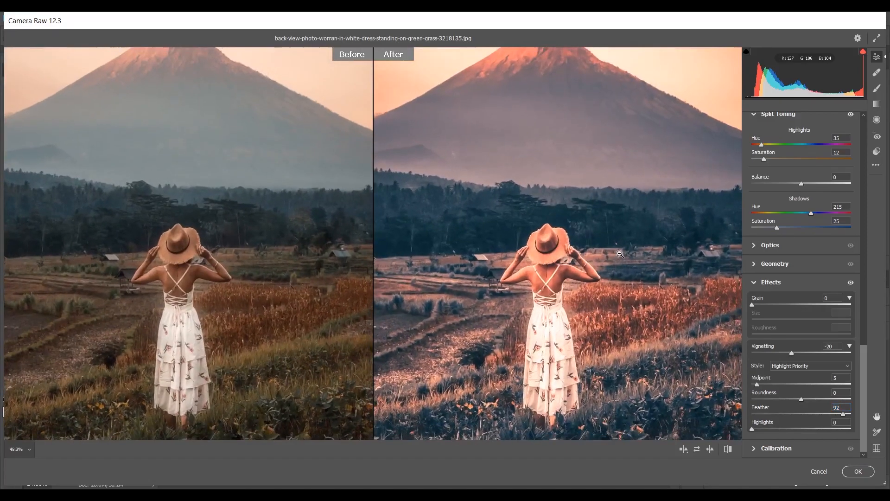
scroll(621, 251, up, 2)
scroll(619, 234, up, 1)
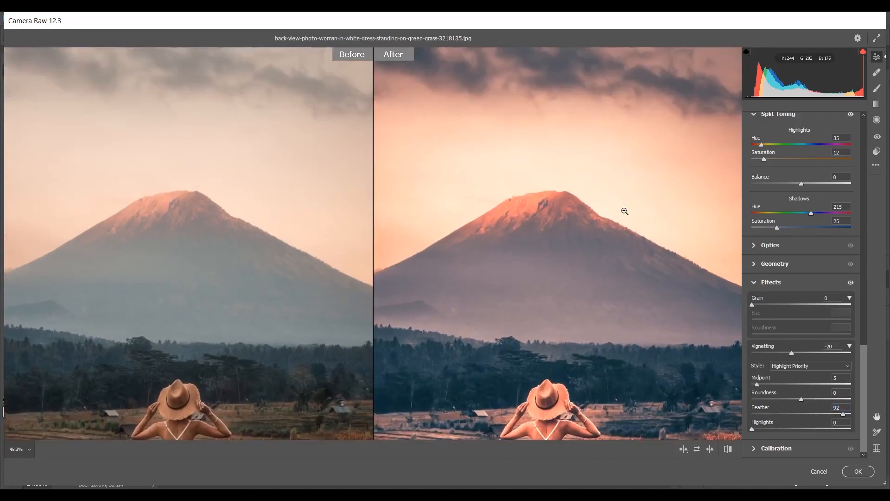
scroll(624, 211, down, 4)
click(857, 472)
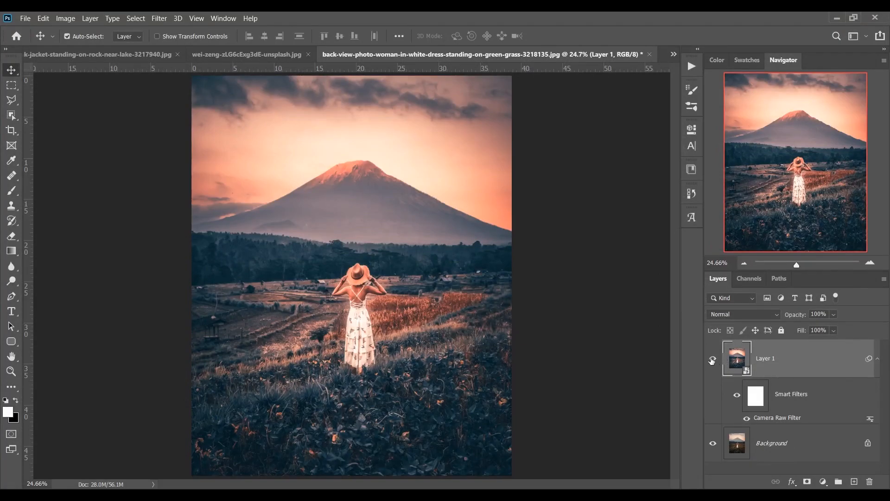
- Toggle Layer 1's visibility to compare graded and original, then switch to the city-train photo
click(712, 361)
click(712, 361)
click(712, 360)
click(712, 360)
click(247, 55)
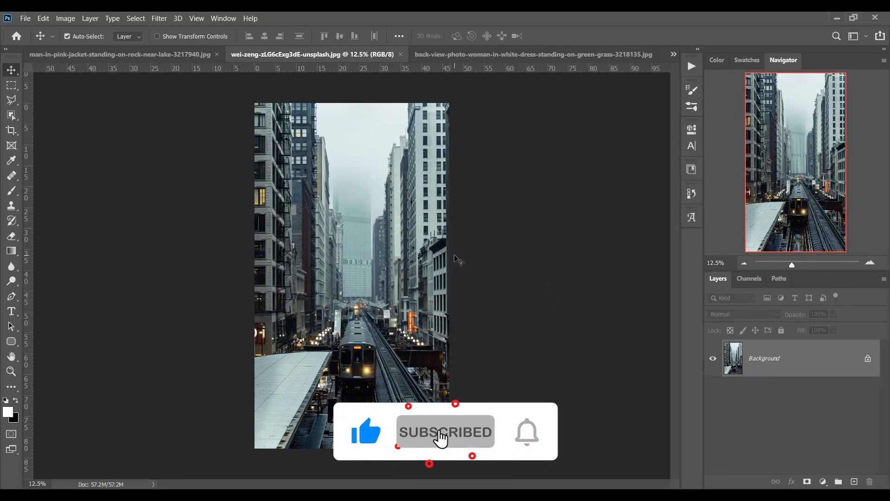
- Duplicate the city photo's layer, reapply the Camera Raw grade, and compare with the original
key(ctrl+j)
click(159, 18)
click(177, 29)
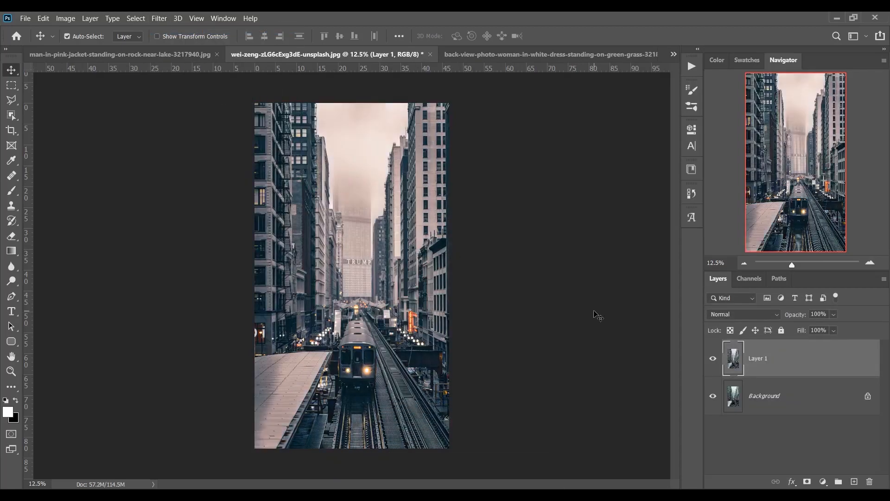
click(713, 359)
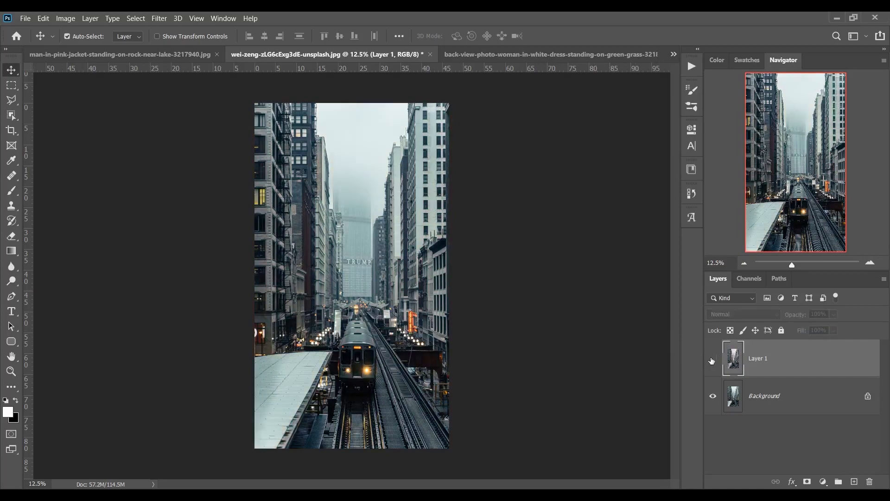
click(713, 360)
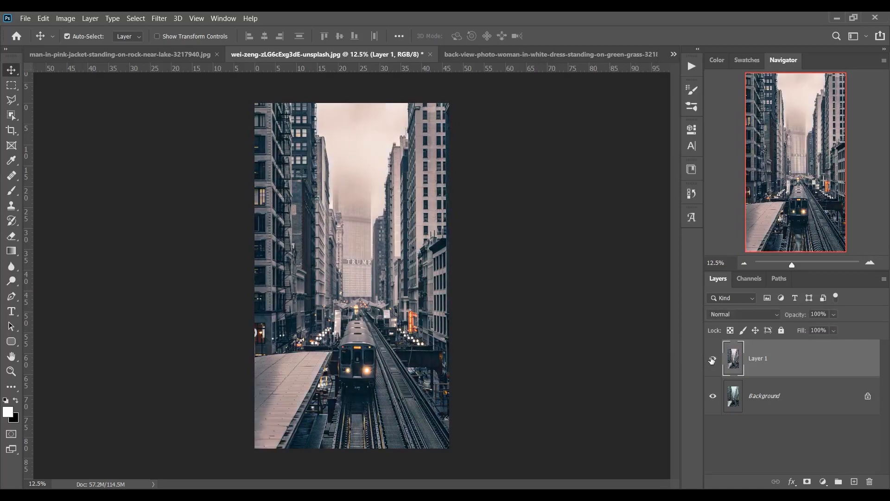
- On the lake photo, duplicate the layer, reapply the Camera Raw grade, and compare with the original
click(181, 55)
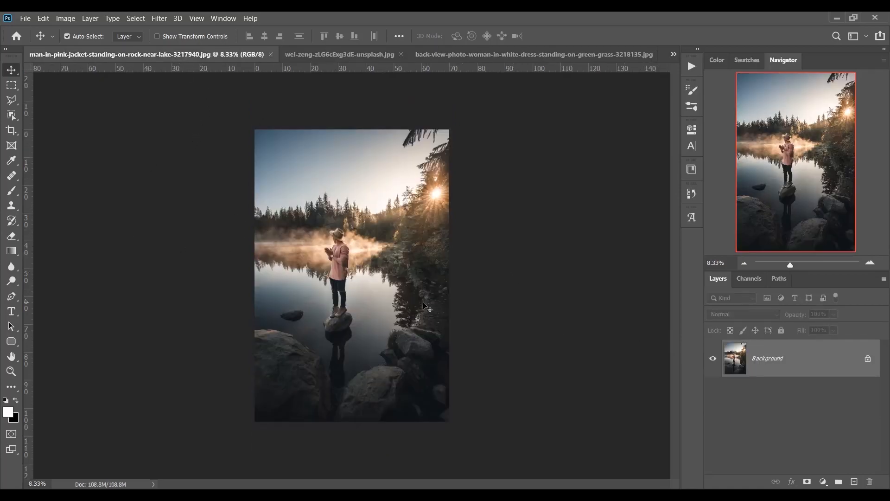
key(ctrl+j)
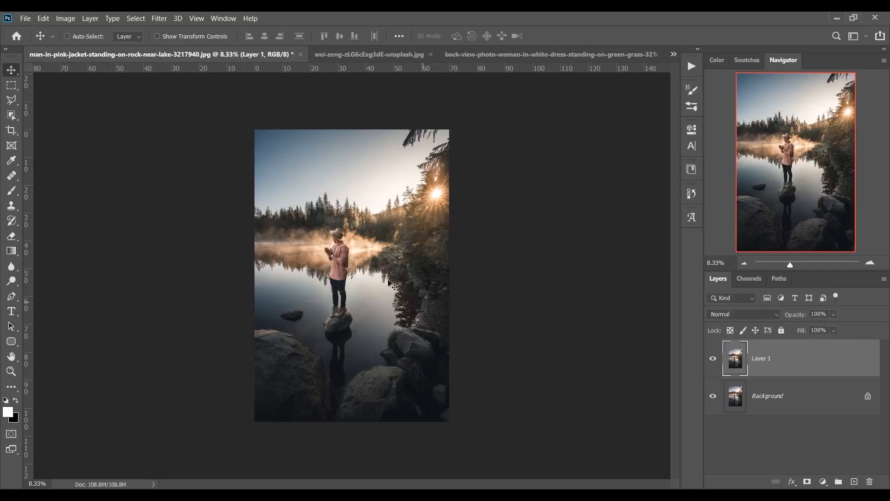
click(159, 18)
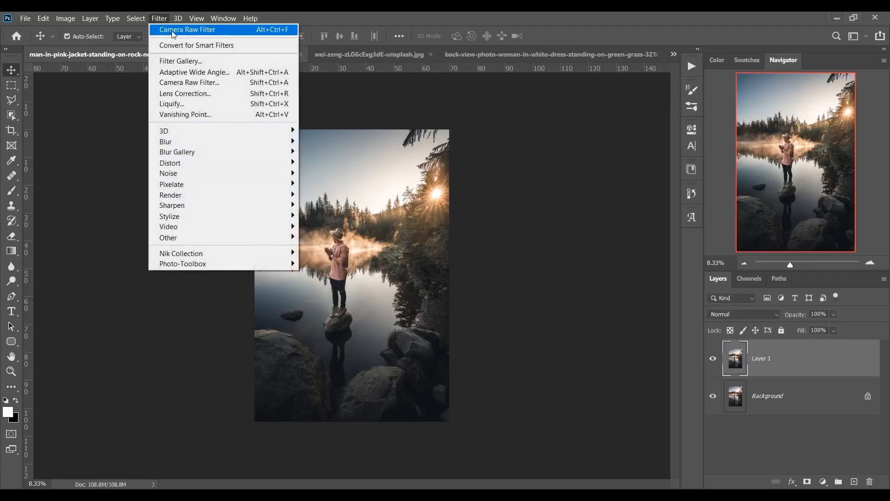
click(175, 30)
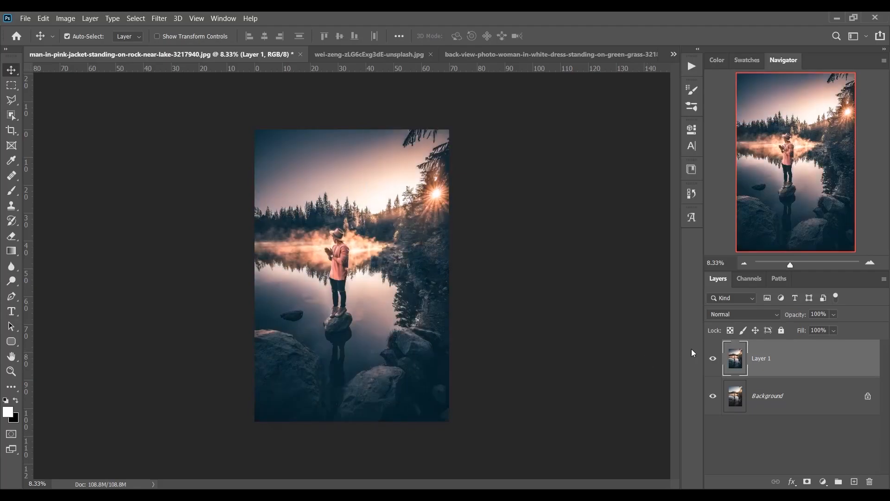
click(715, 361)
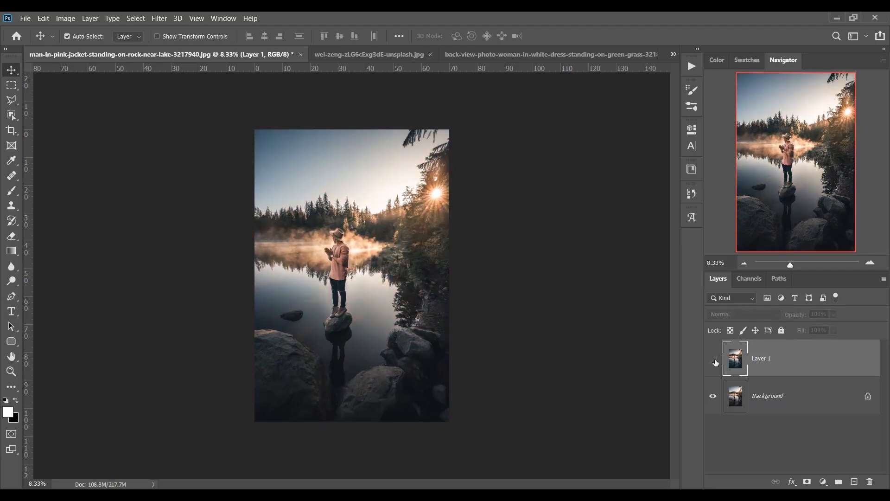
click(715, 361)
click(714, 360)
click(714, 360)
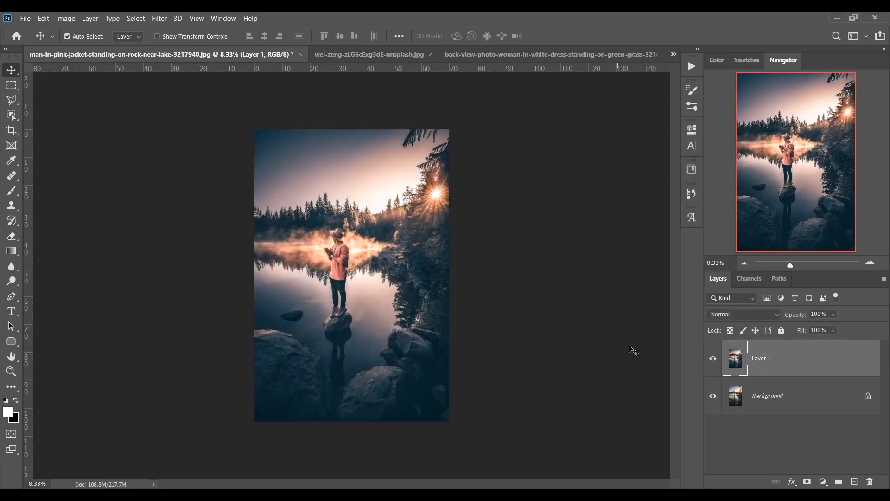